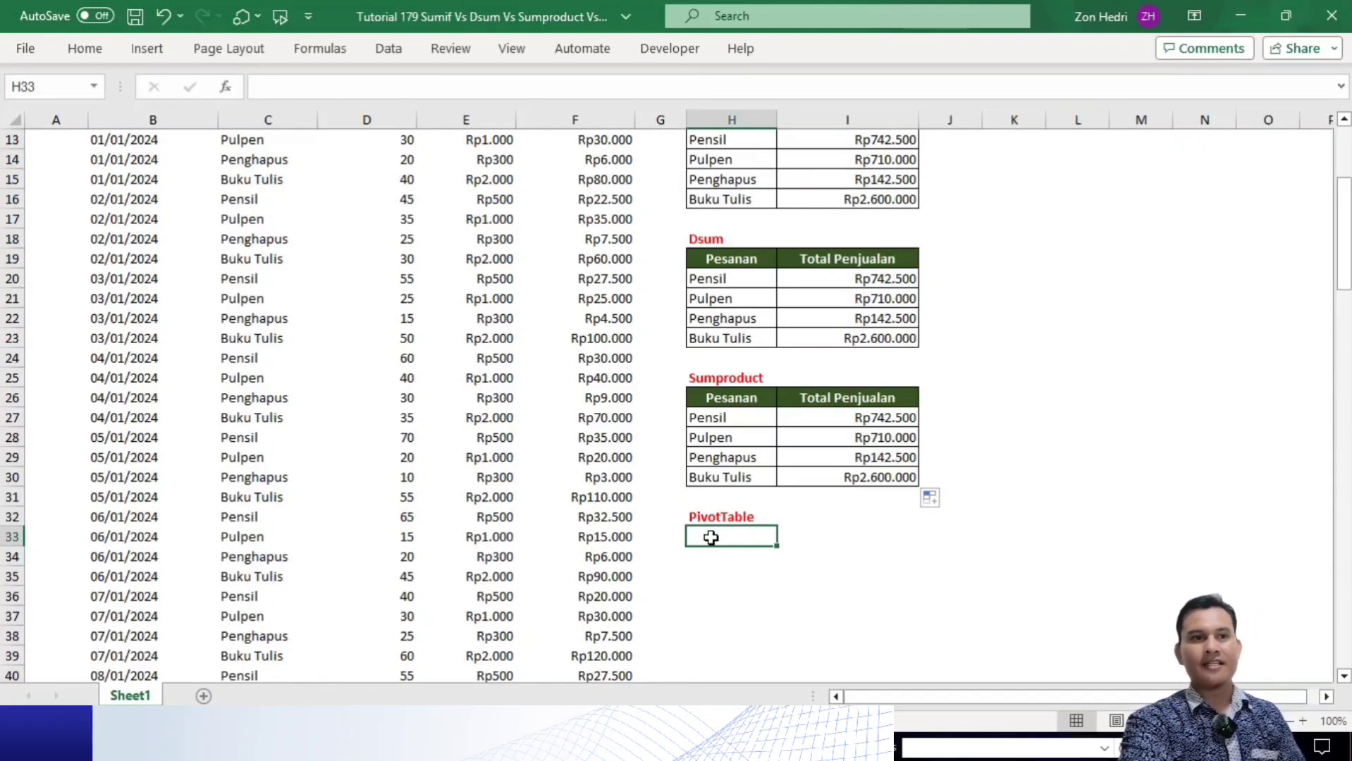
Start a PivotTable from a table or range, using the sales data in Sheet1!$B$11:$F$113 as its source
click(158, 55)
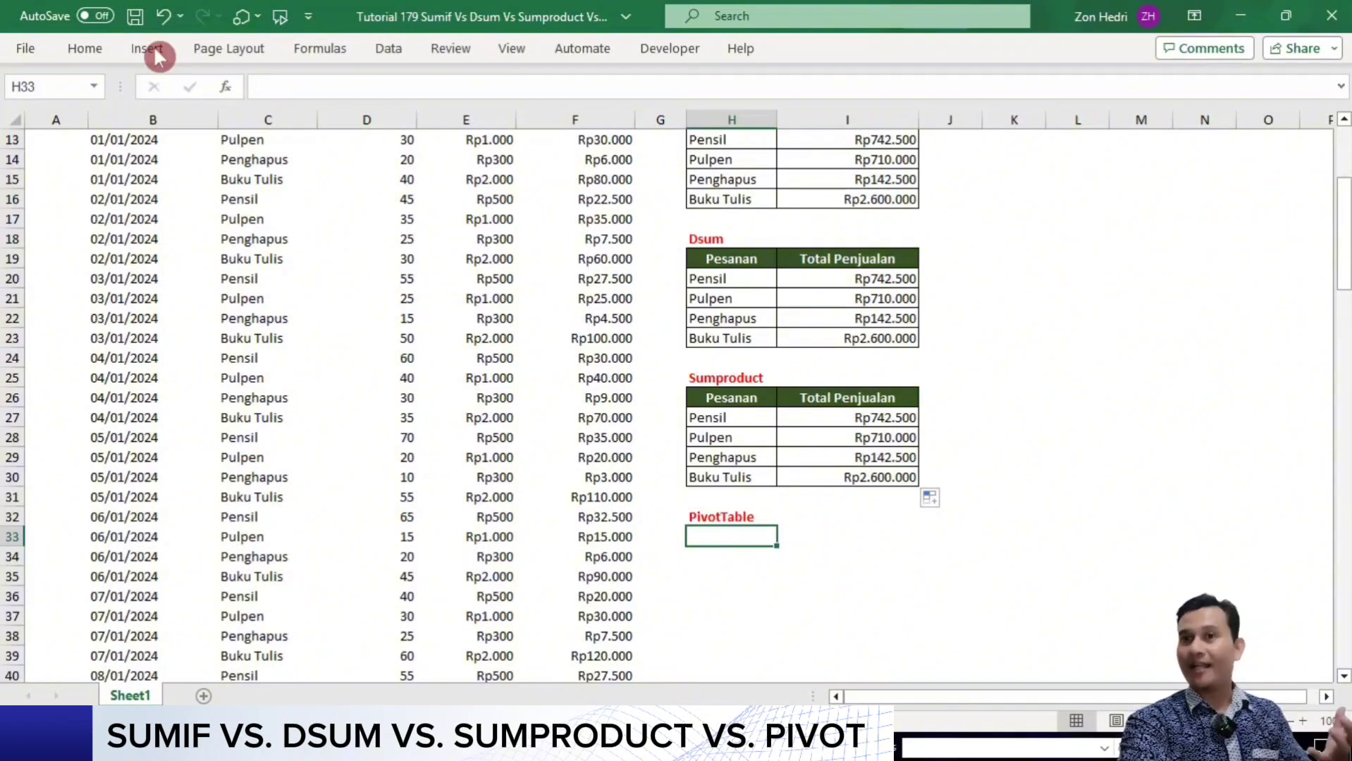
click(156, 55)
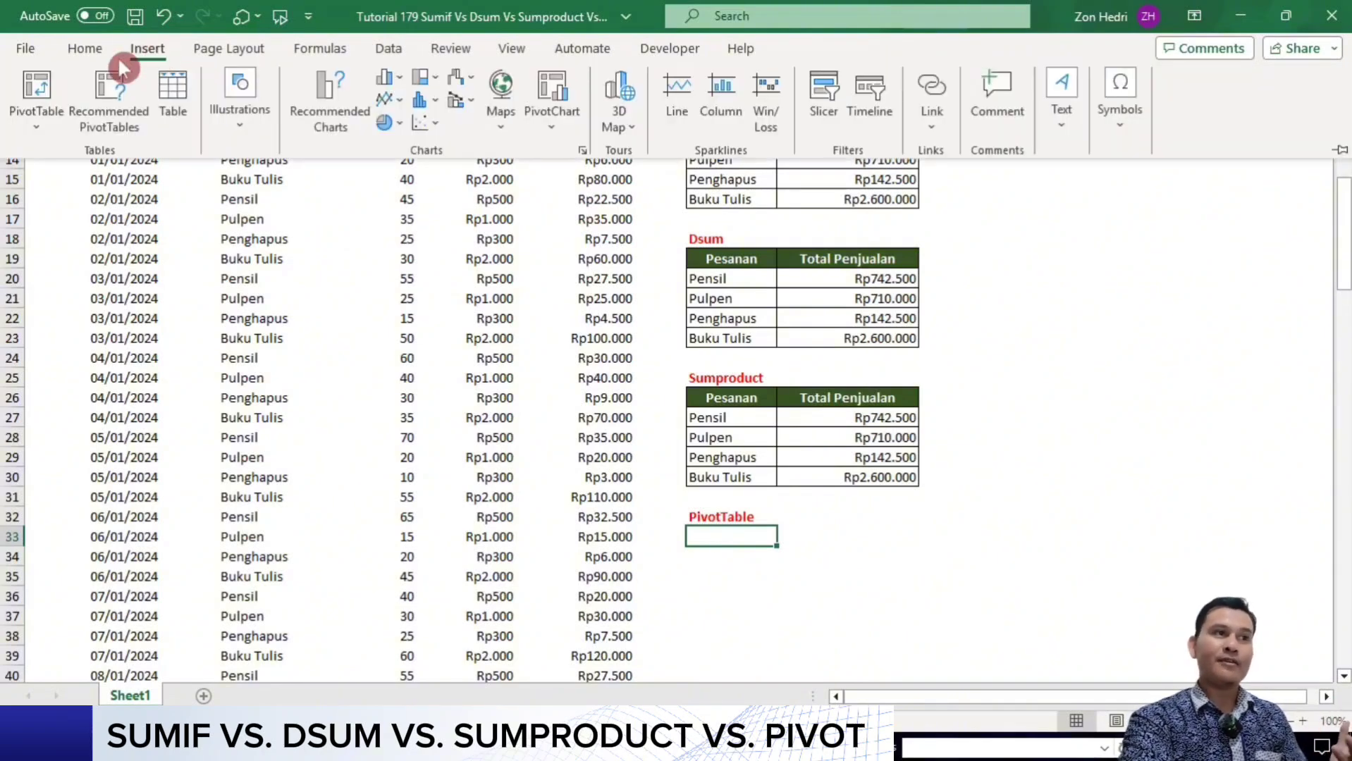
click(44, 97)
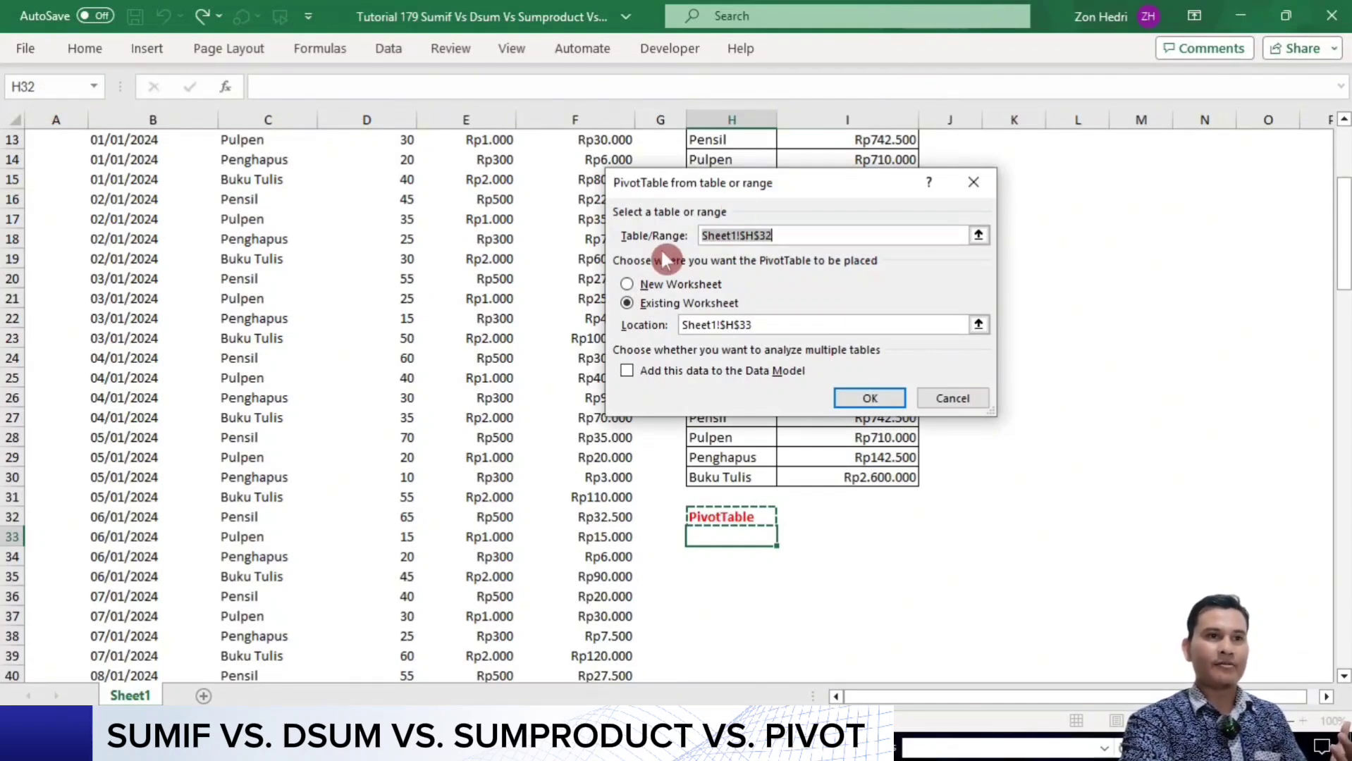
click(978, 234)
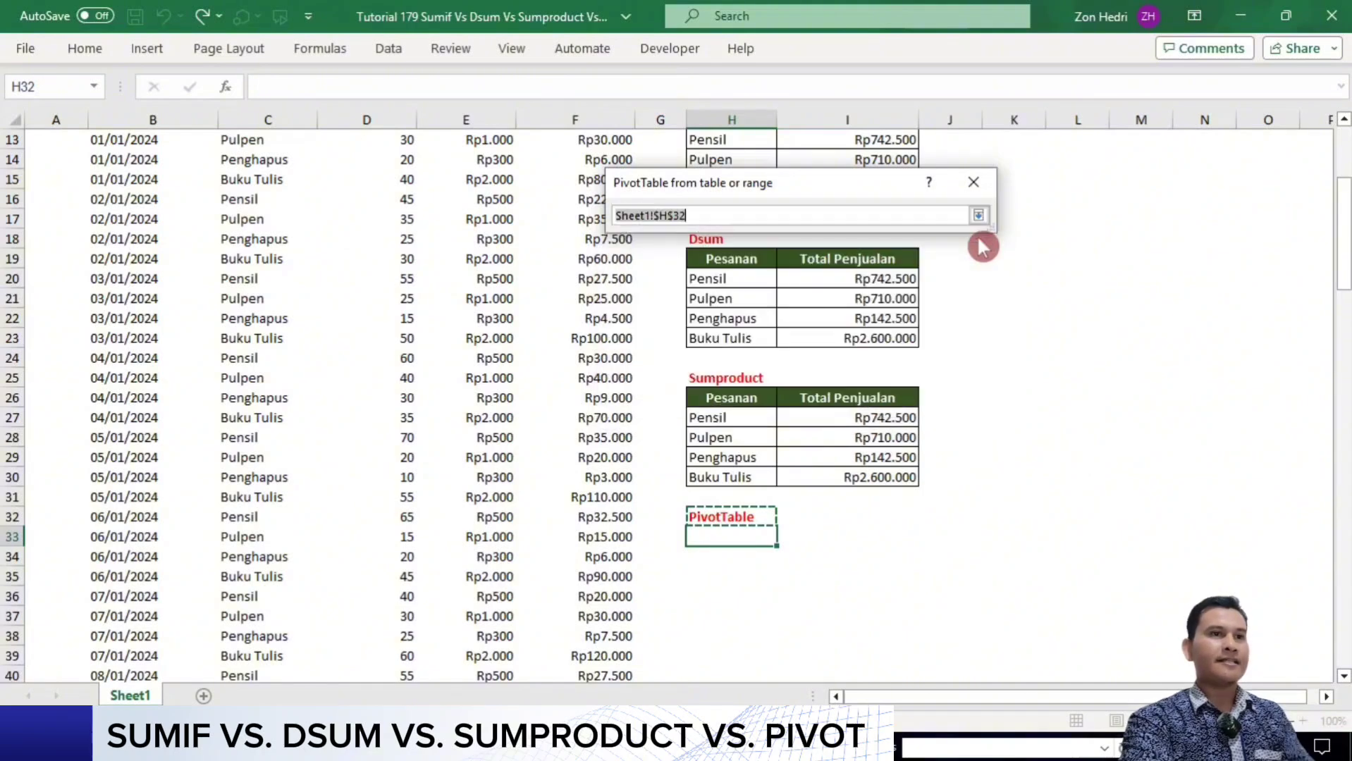
drag(1345, 213, 1347, 164)
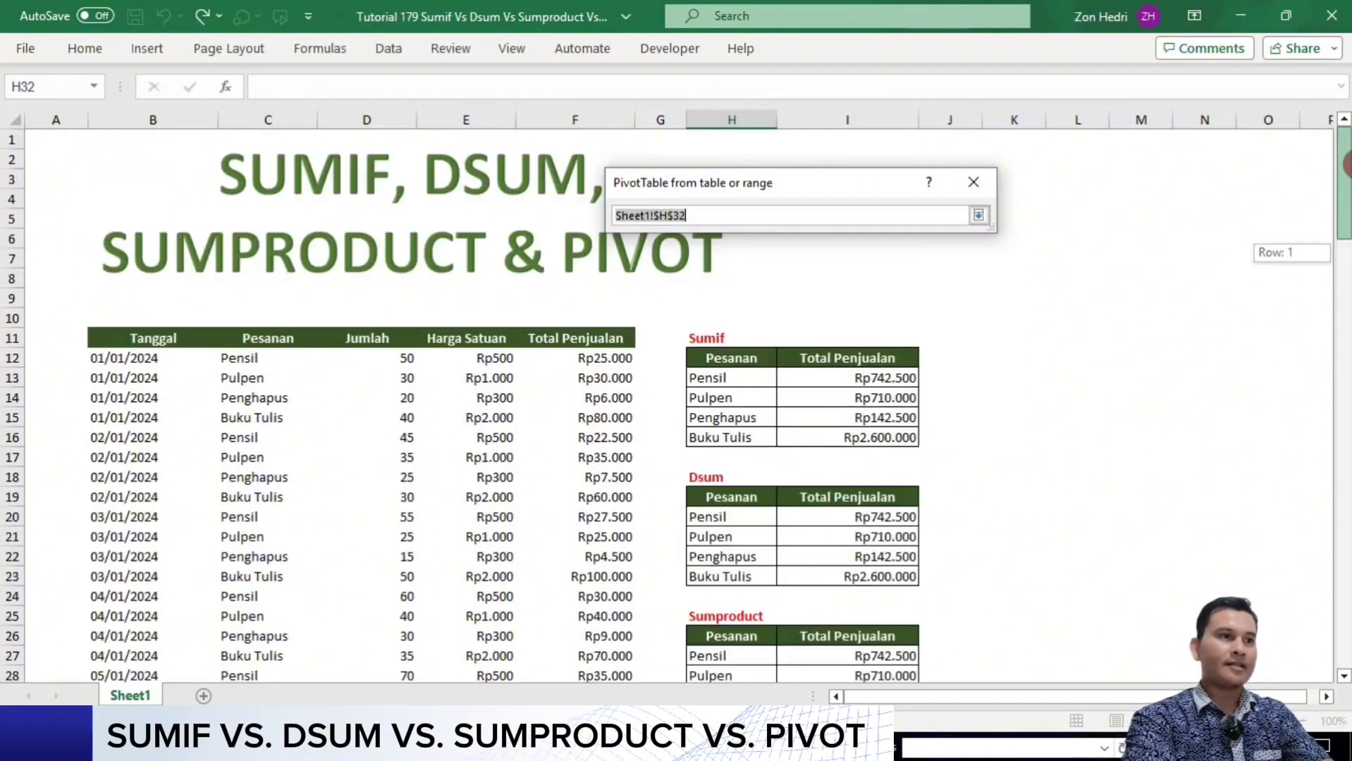
drag(125, 340, 601, 455)
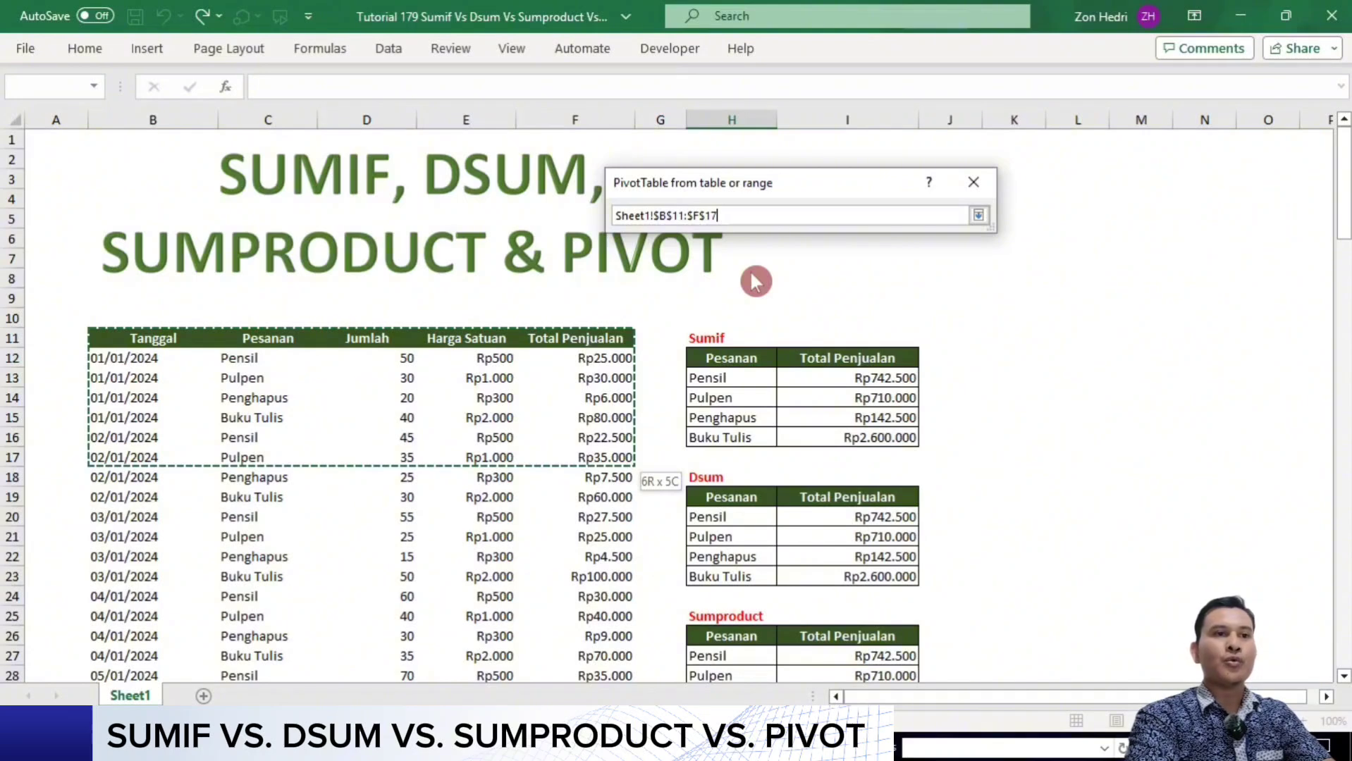
key(ctrl+shift+Down)
key(Return)
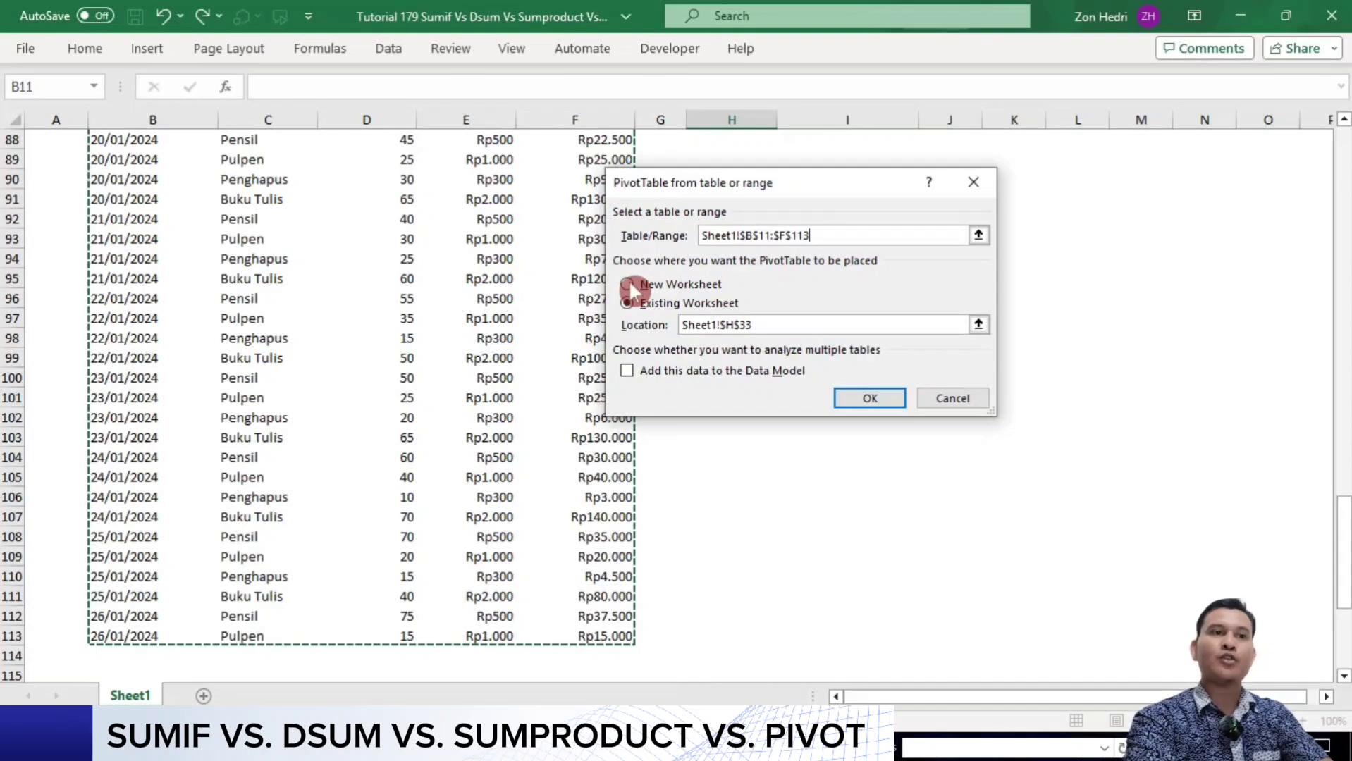
Place the PivotTable on the existing worksheet at Sheet1!$H$33 and create it
click(625, 302)
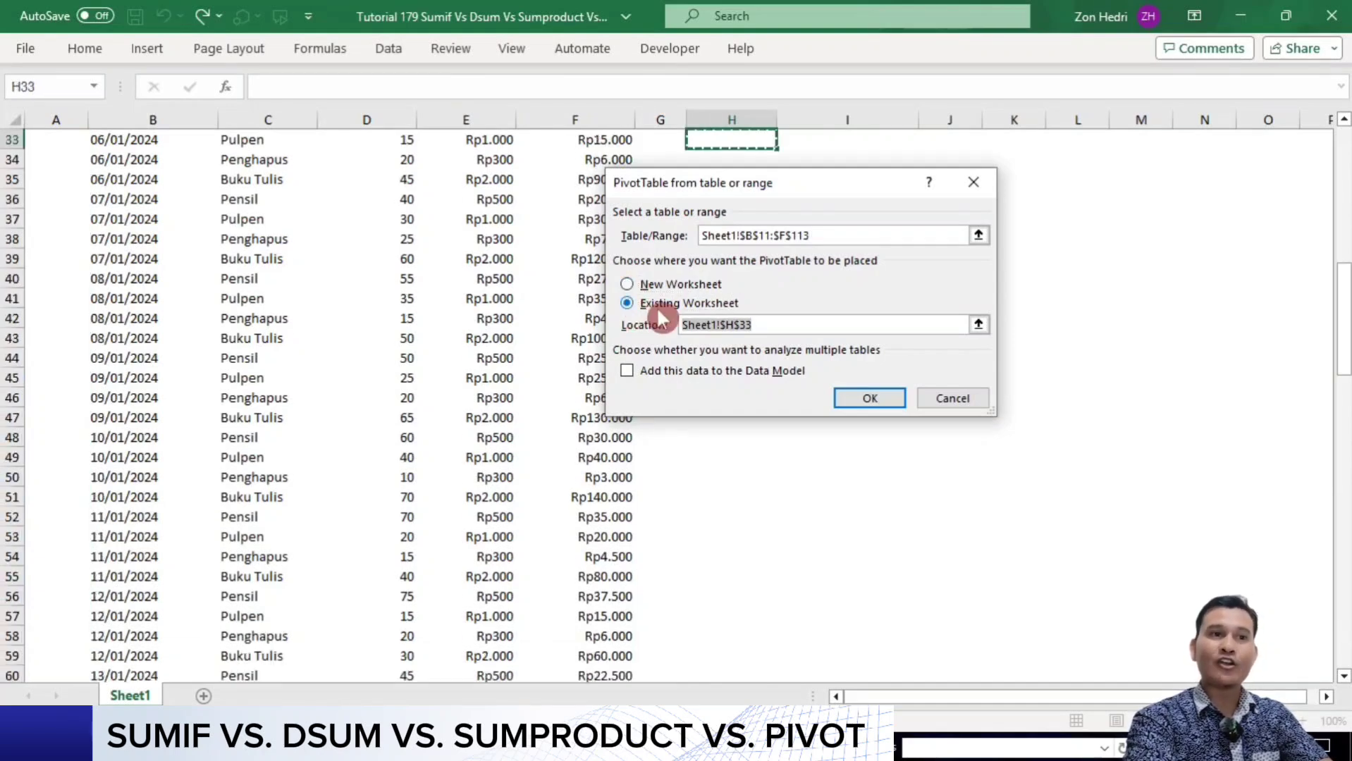
click(778, 327)
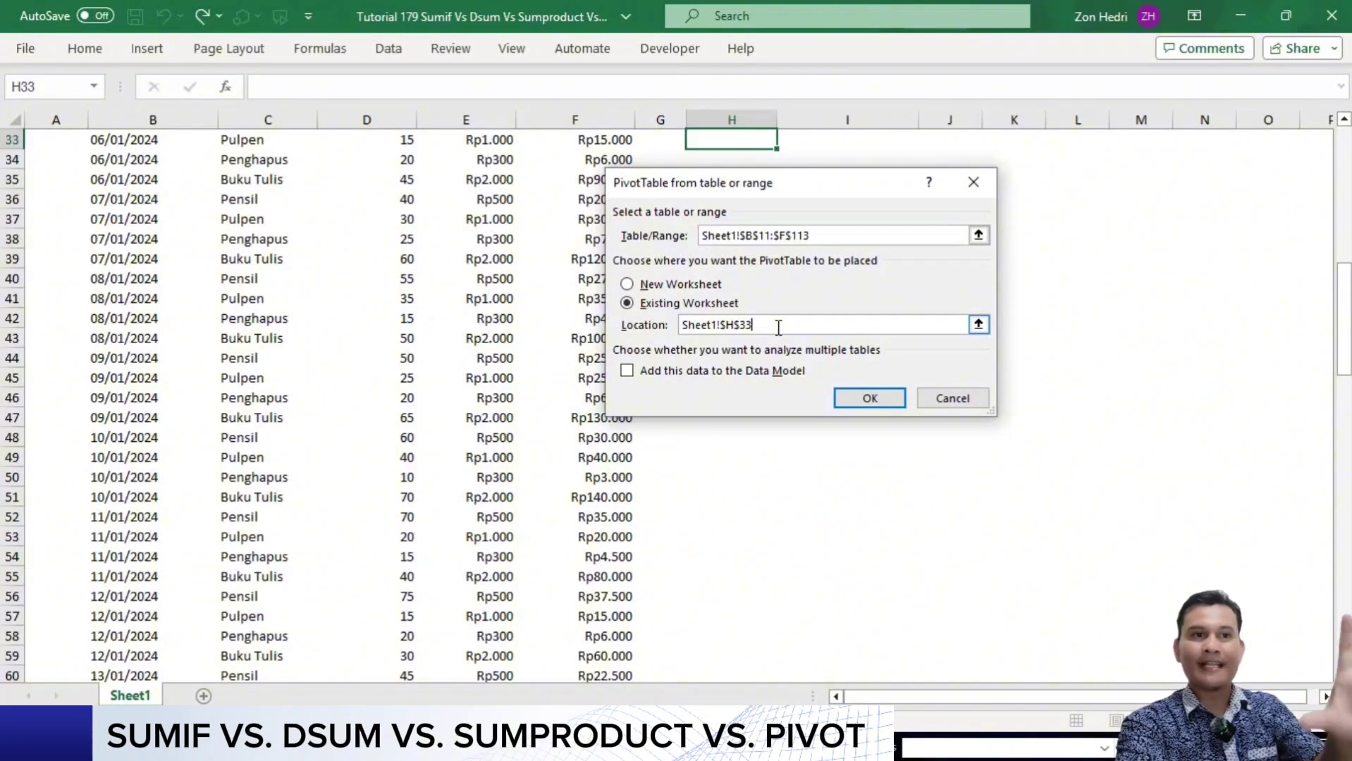
click(860, 398)
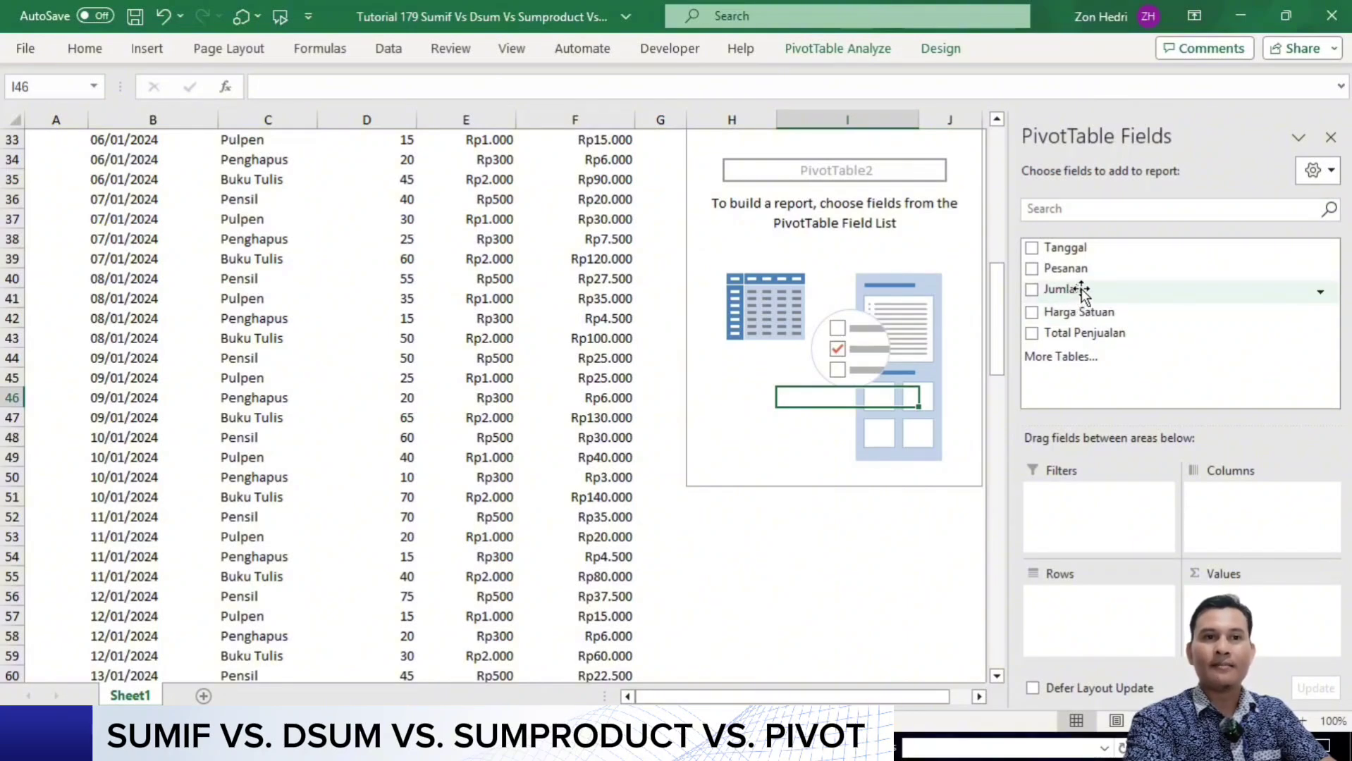
Add Pesanan to the PivotTable's rows and Total Penjualan to its values, and close the field list
drag(1072, 269, 1071, 610)
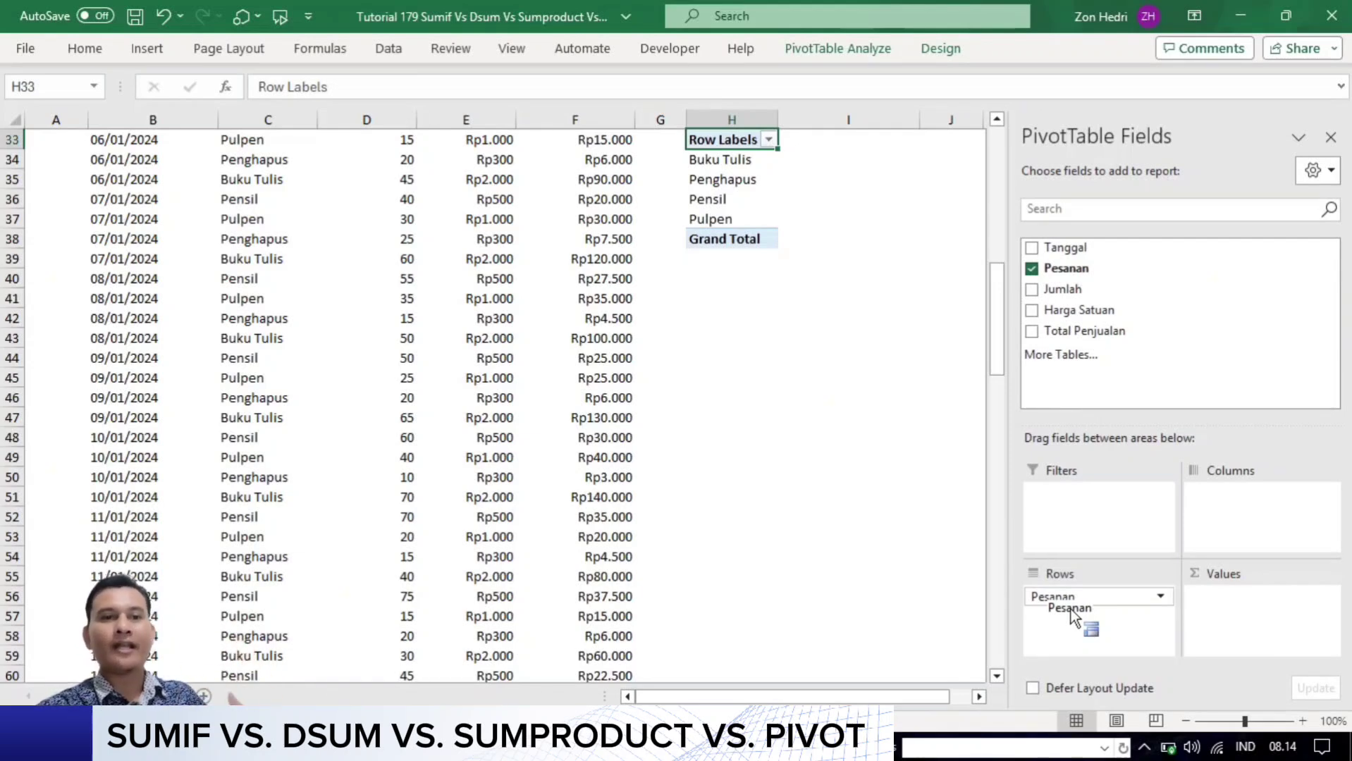
drag(1071, 610, 1087, 616)
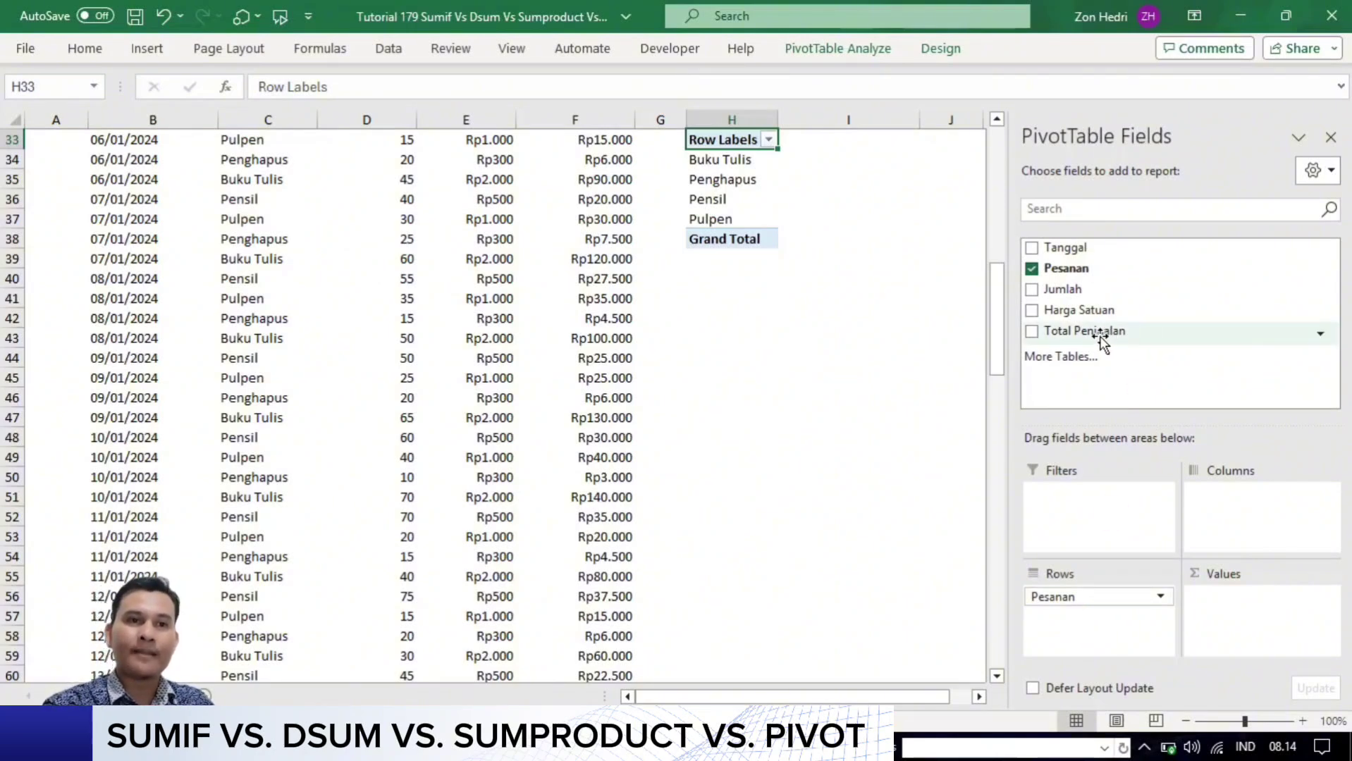
drag(1102, 342, 1244, 604)
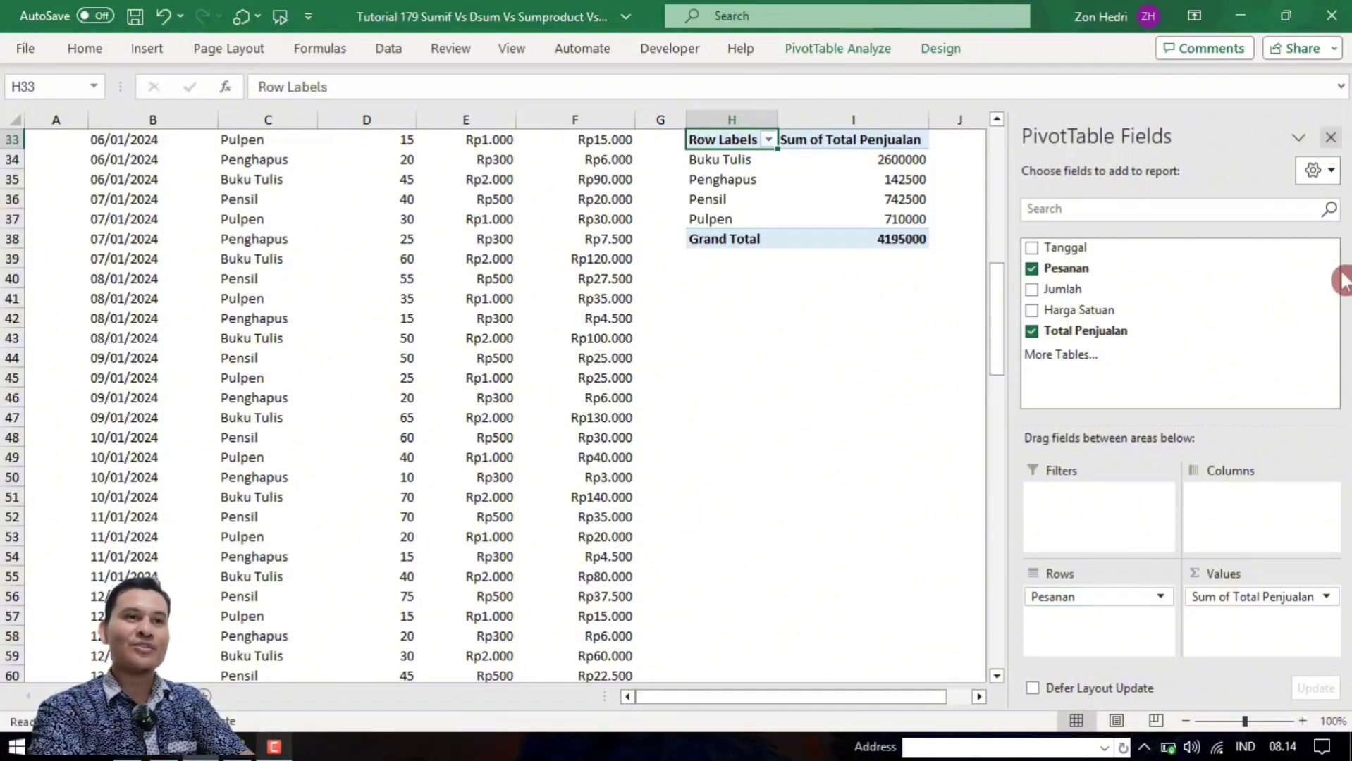
drag(1343, 276, 1344, 258)
click(1150, 360)
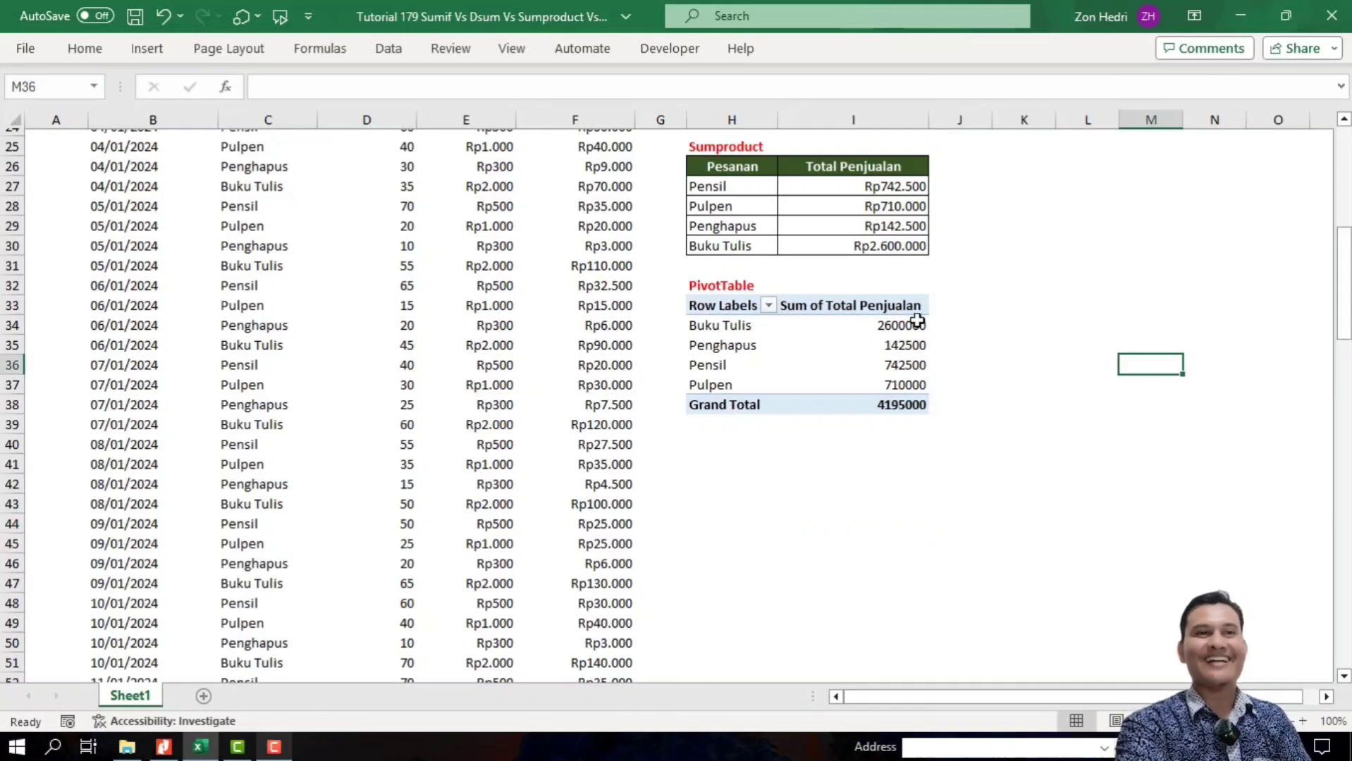
Compare the PivotTable's totals per item with those in the Sumproduct table above it
click(890, 324)
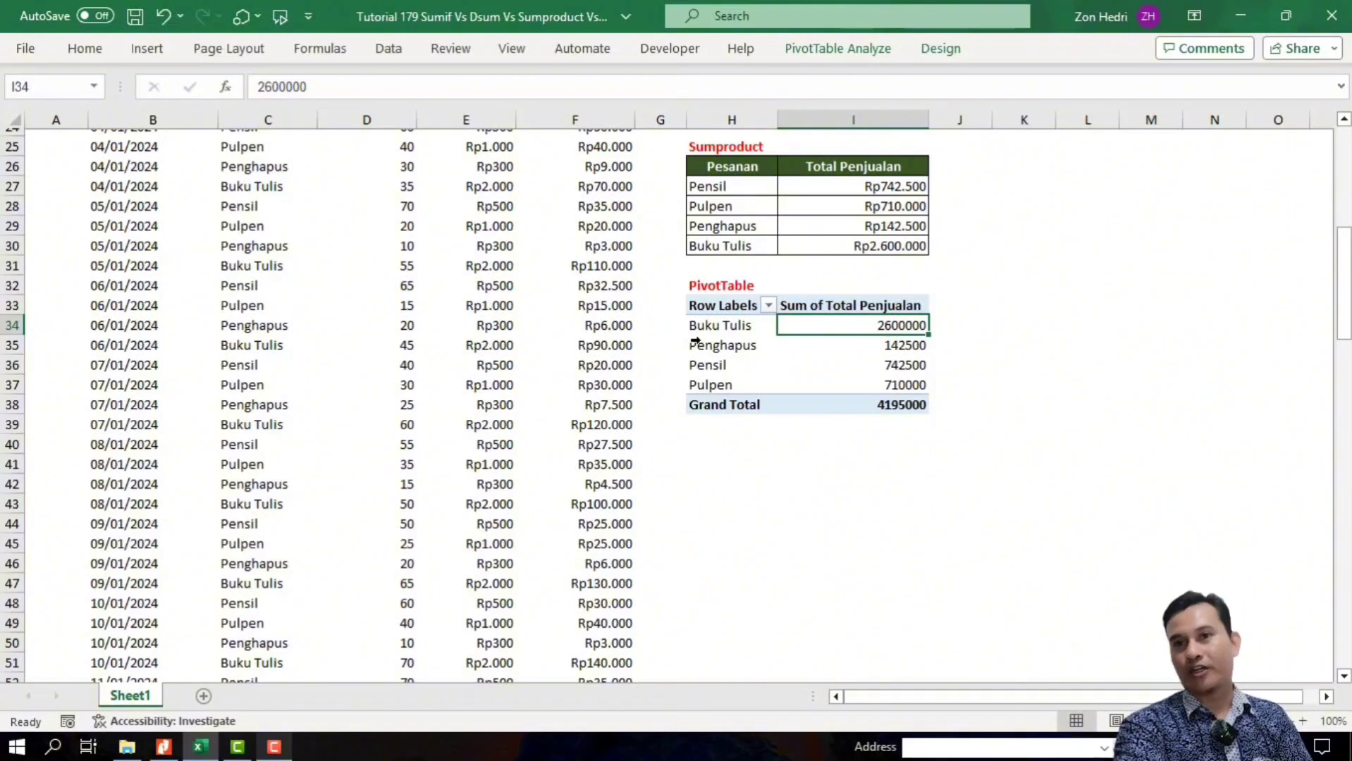
click(698, 361)
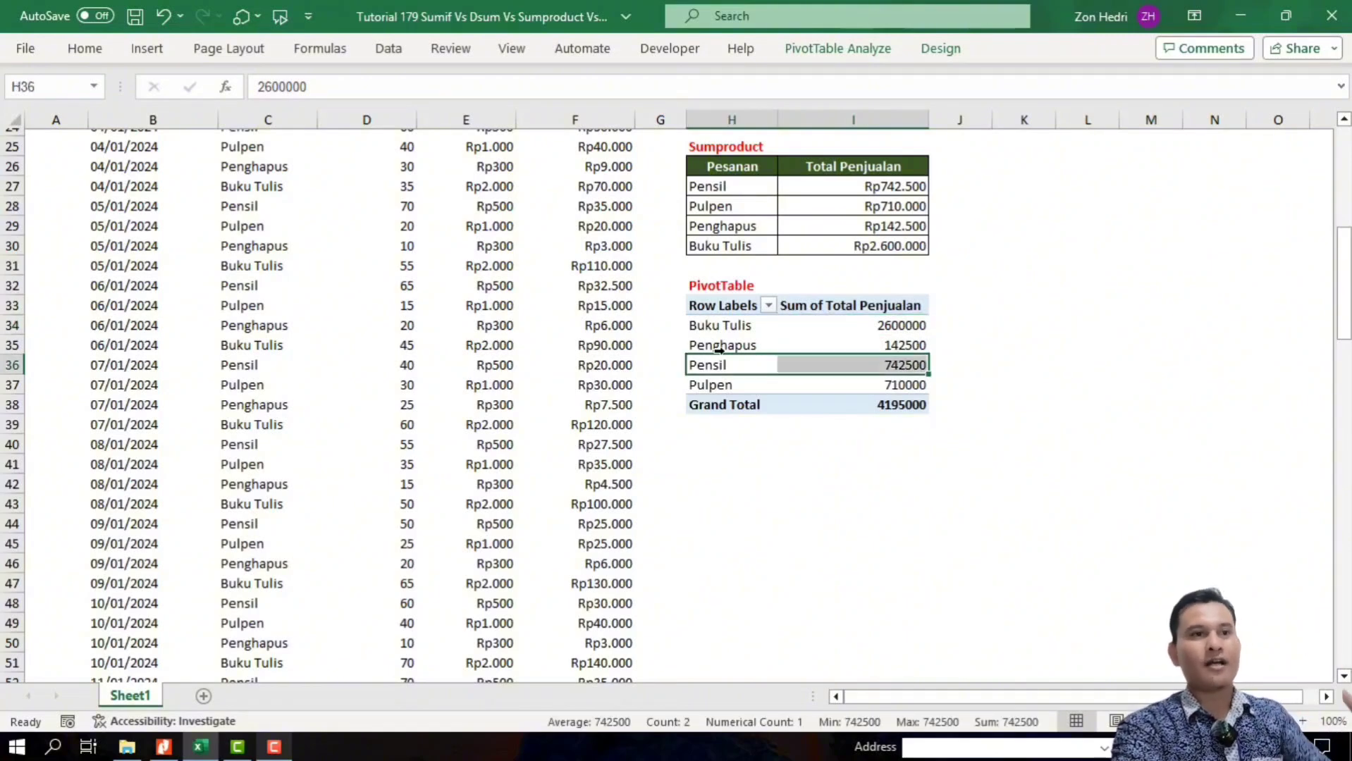
click(708, 327)
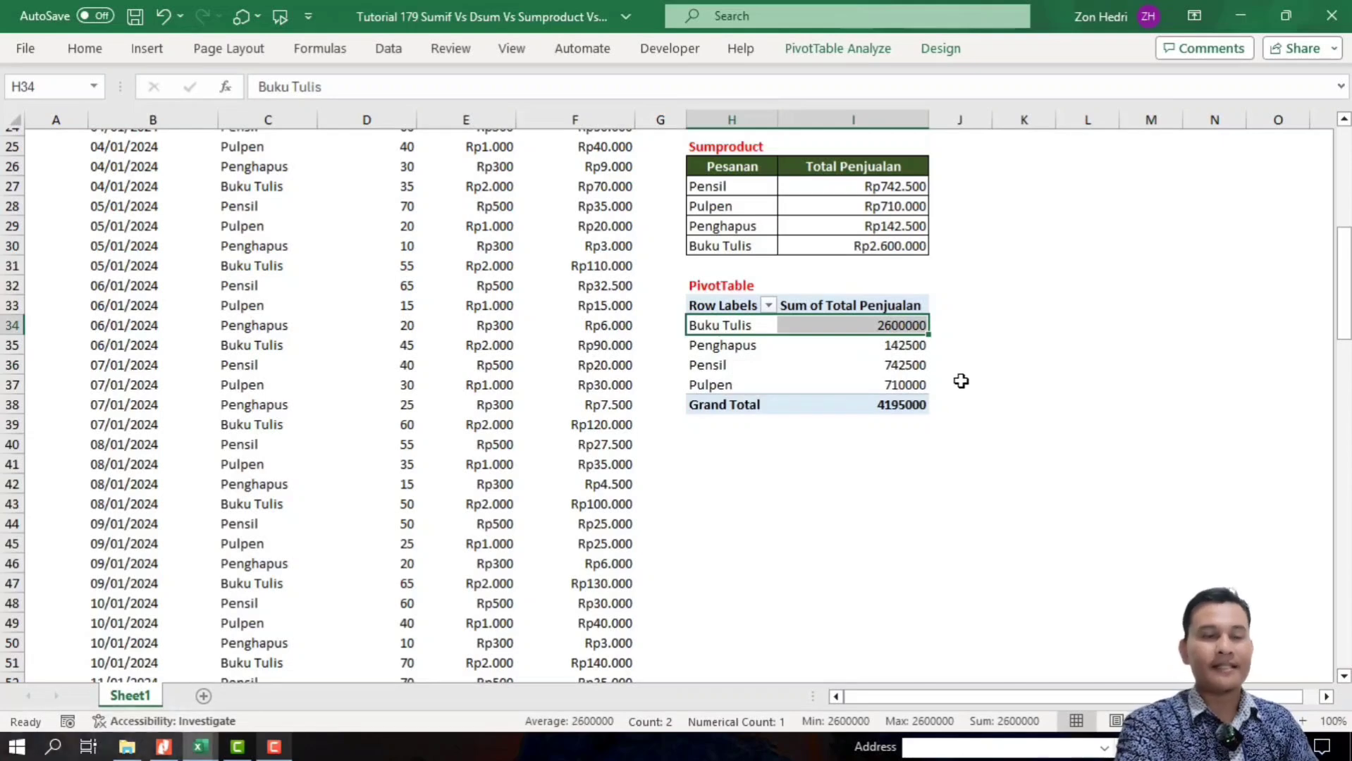
click(1000, 385)
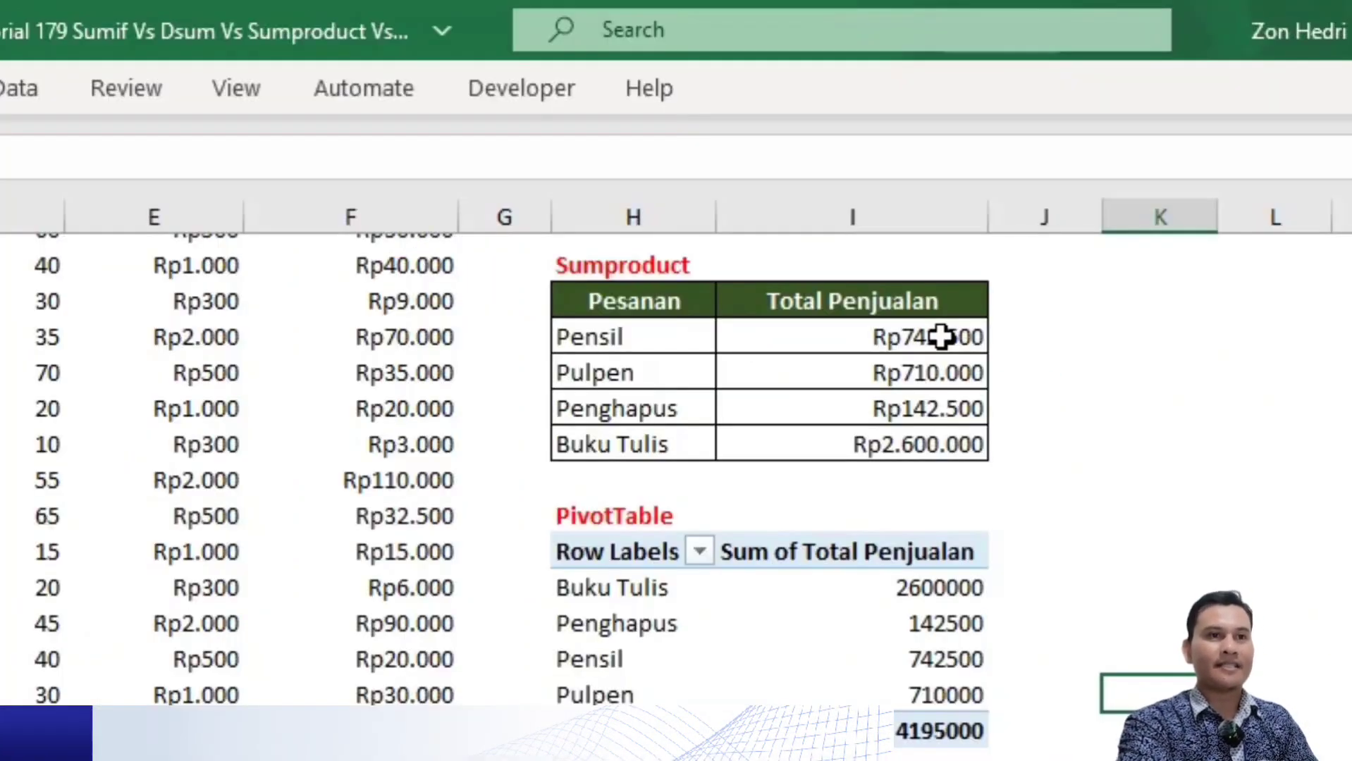
key(Left)
key(Left)
key(Up)
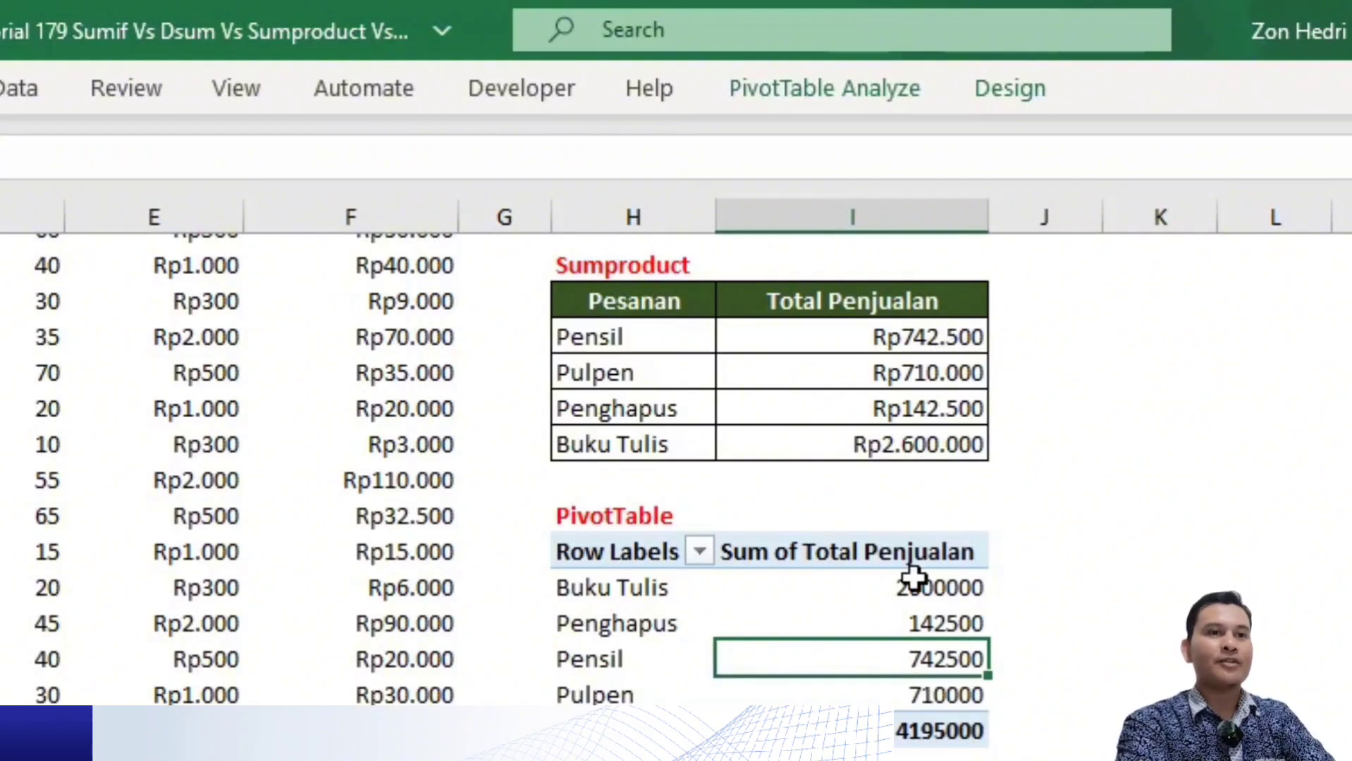
Format the PivotTable's Sum of Total Penjualan values, including the grand total, as Currency
drag(903, 586, 906, 697)
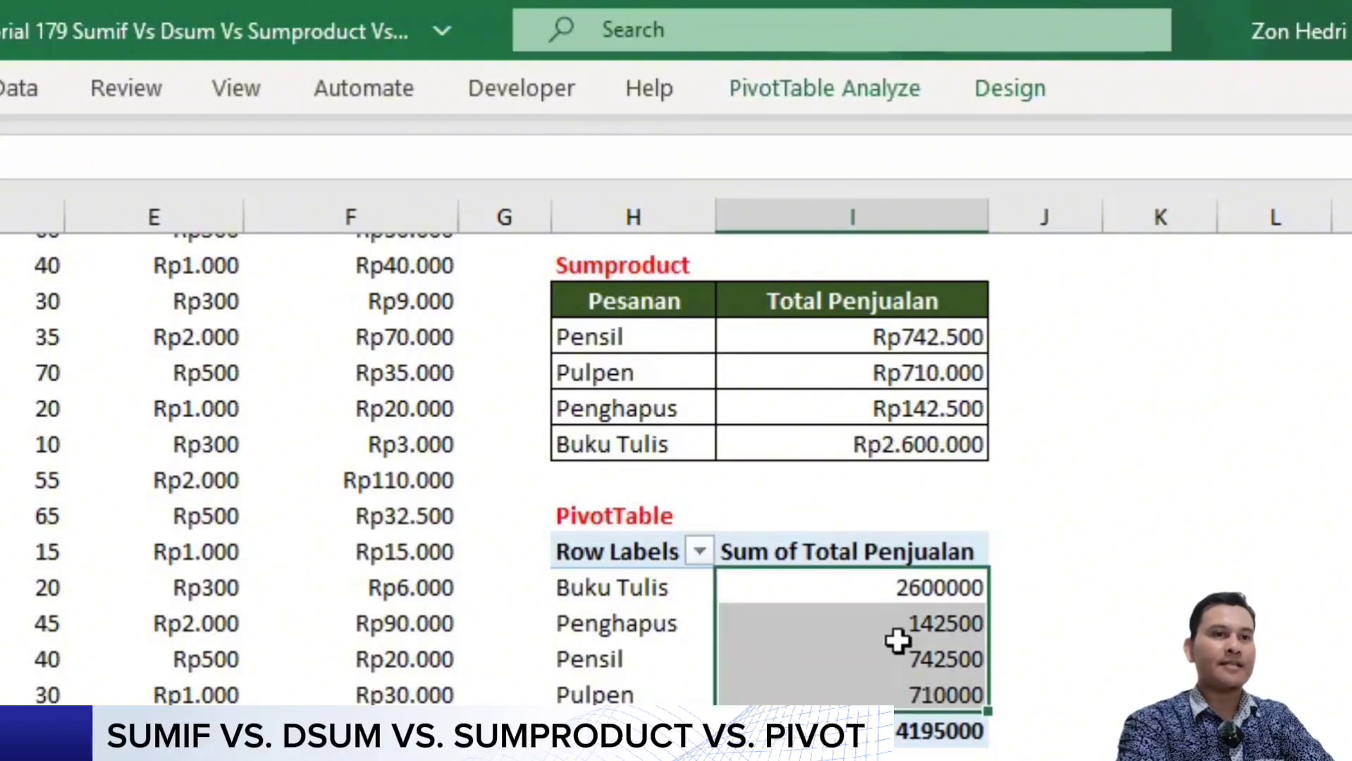
drag(893, 592, 899, 749)
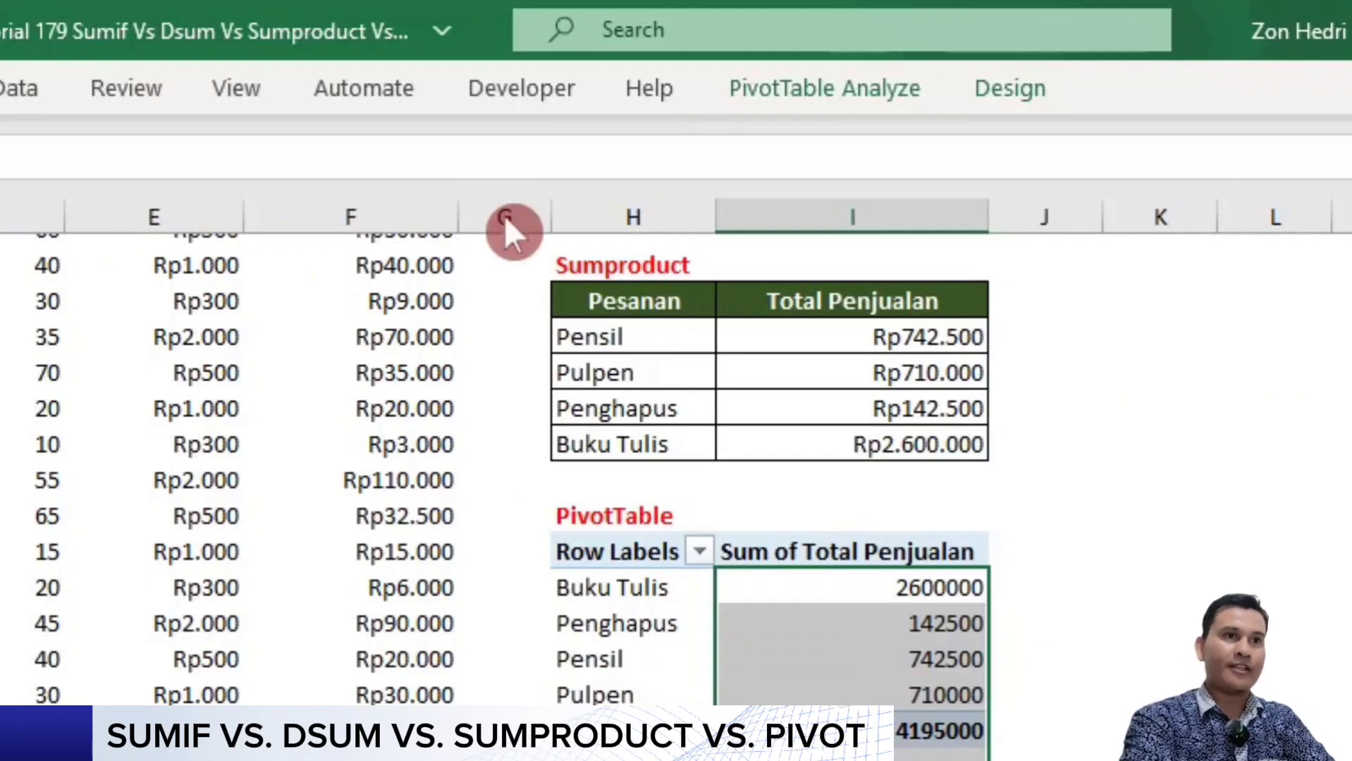
click(2, 88)
click(653, 158)
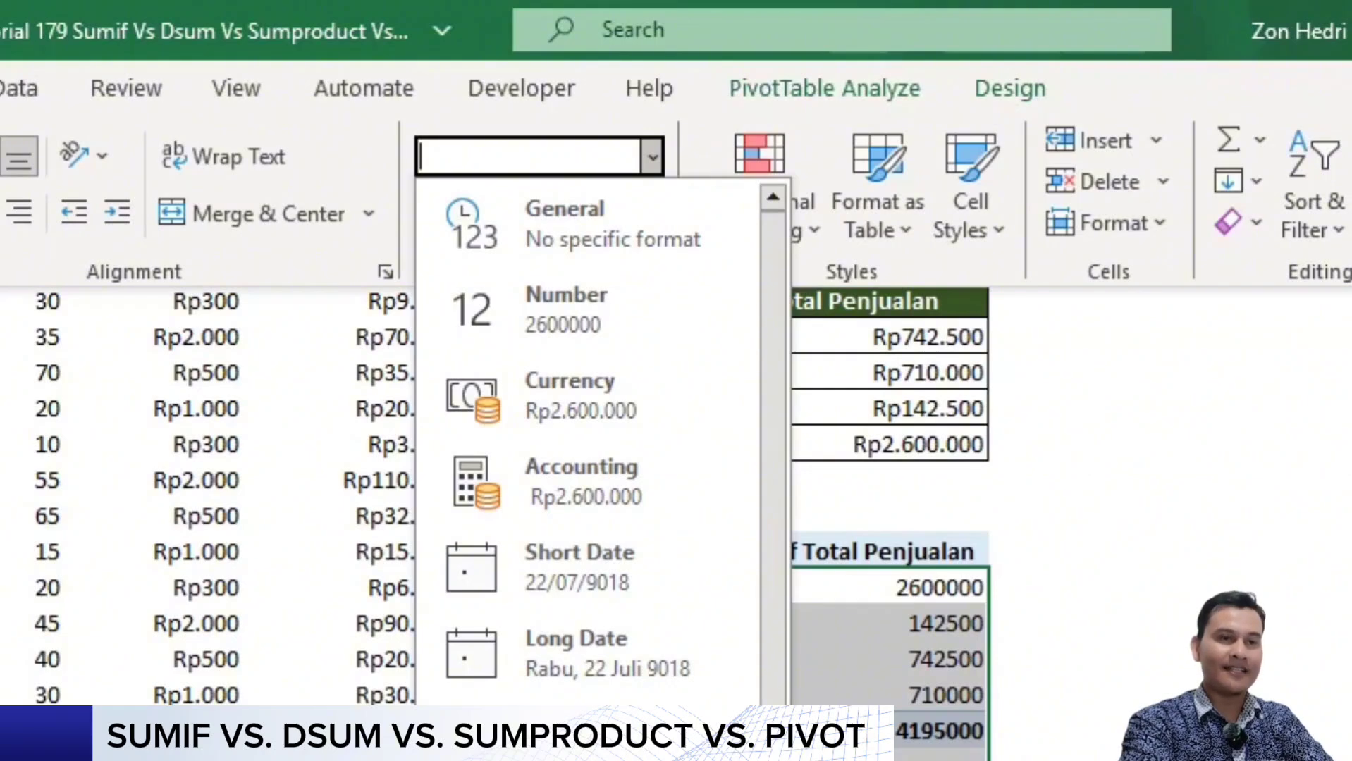
click(581, 396)
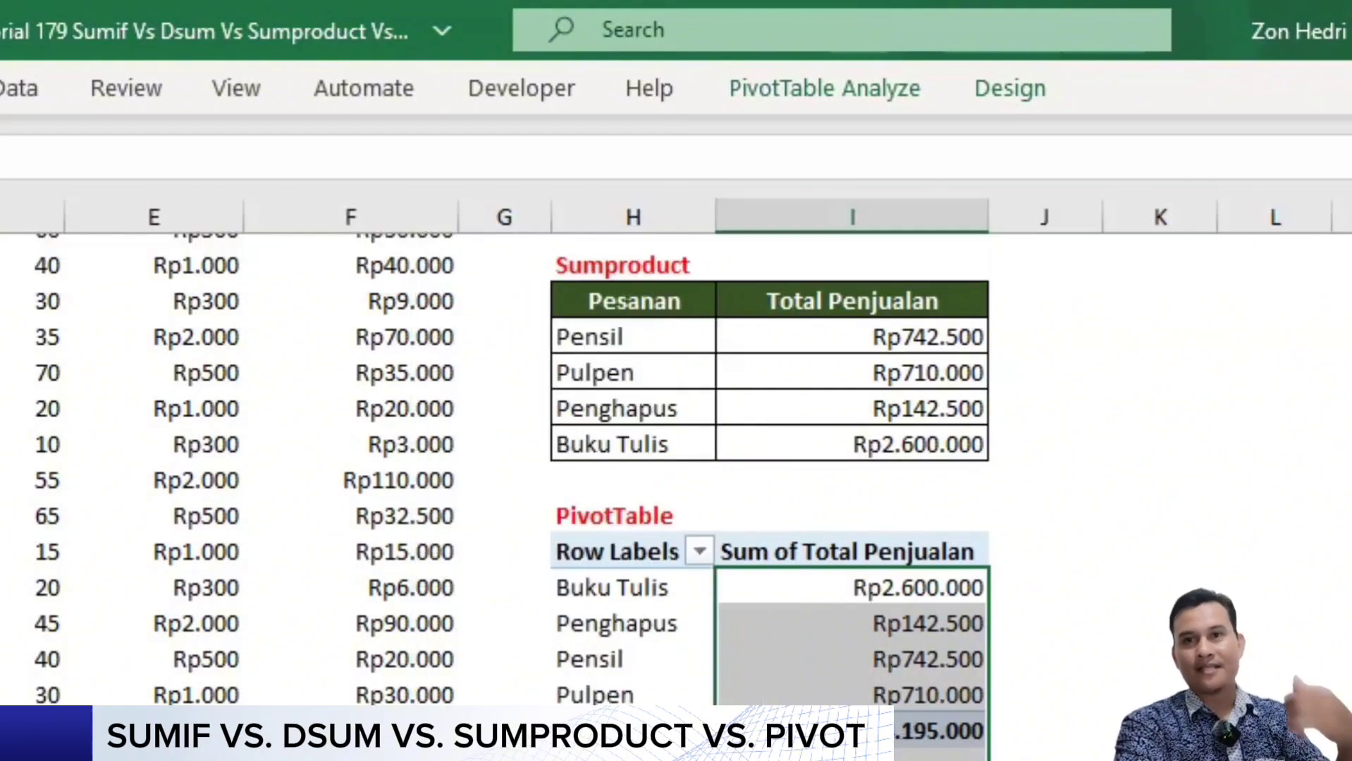
click(1275, 731)
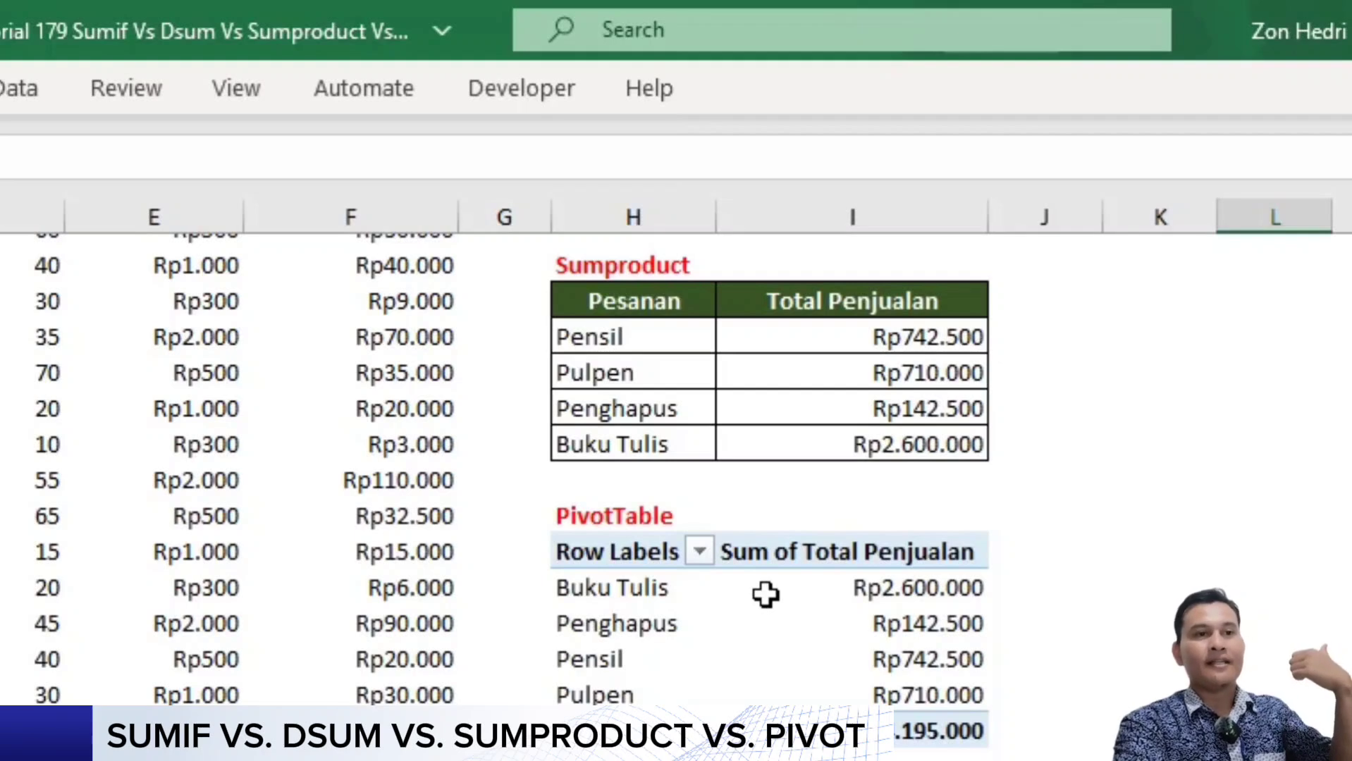
key(Left)
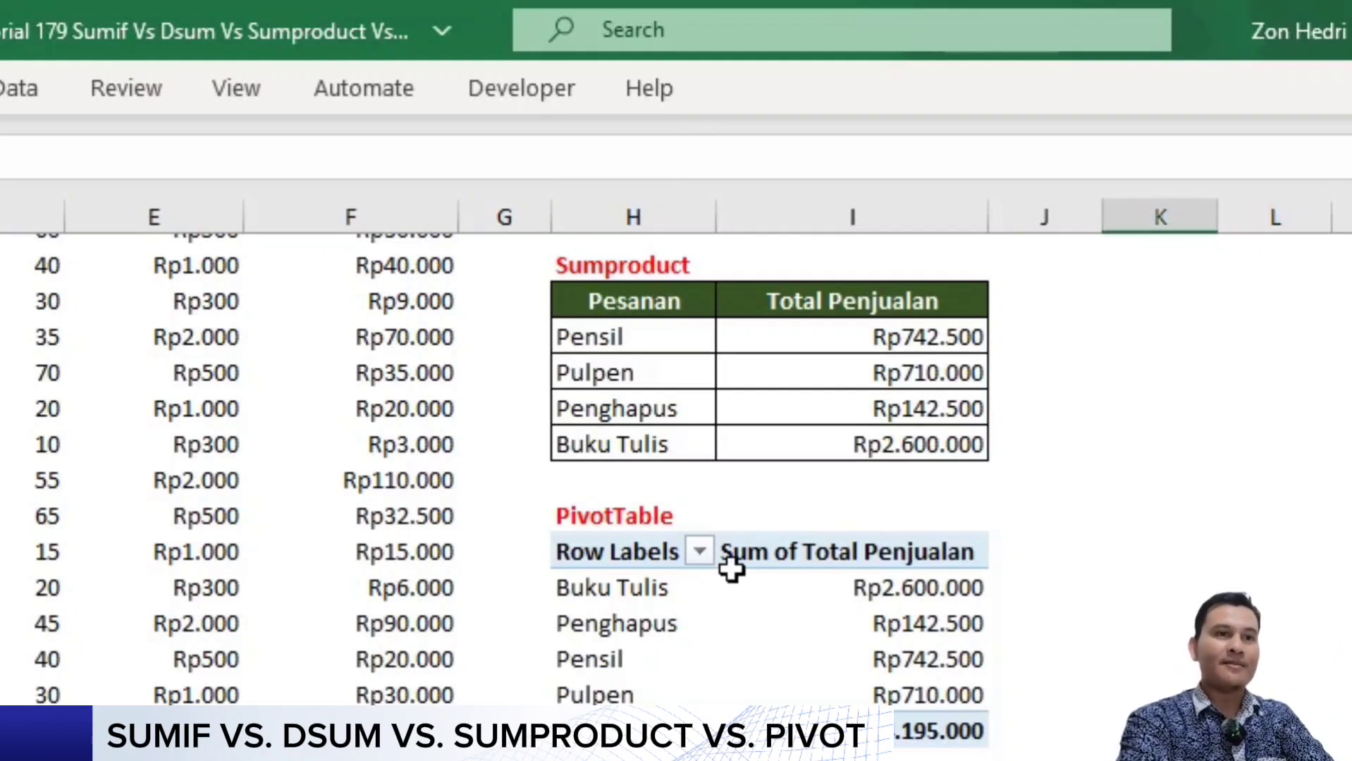
Summarize the PivotTable's Total Penjualan values by Average
click(915, 626)
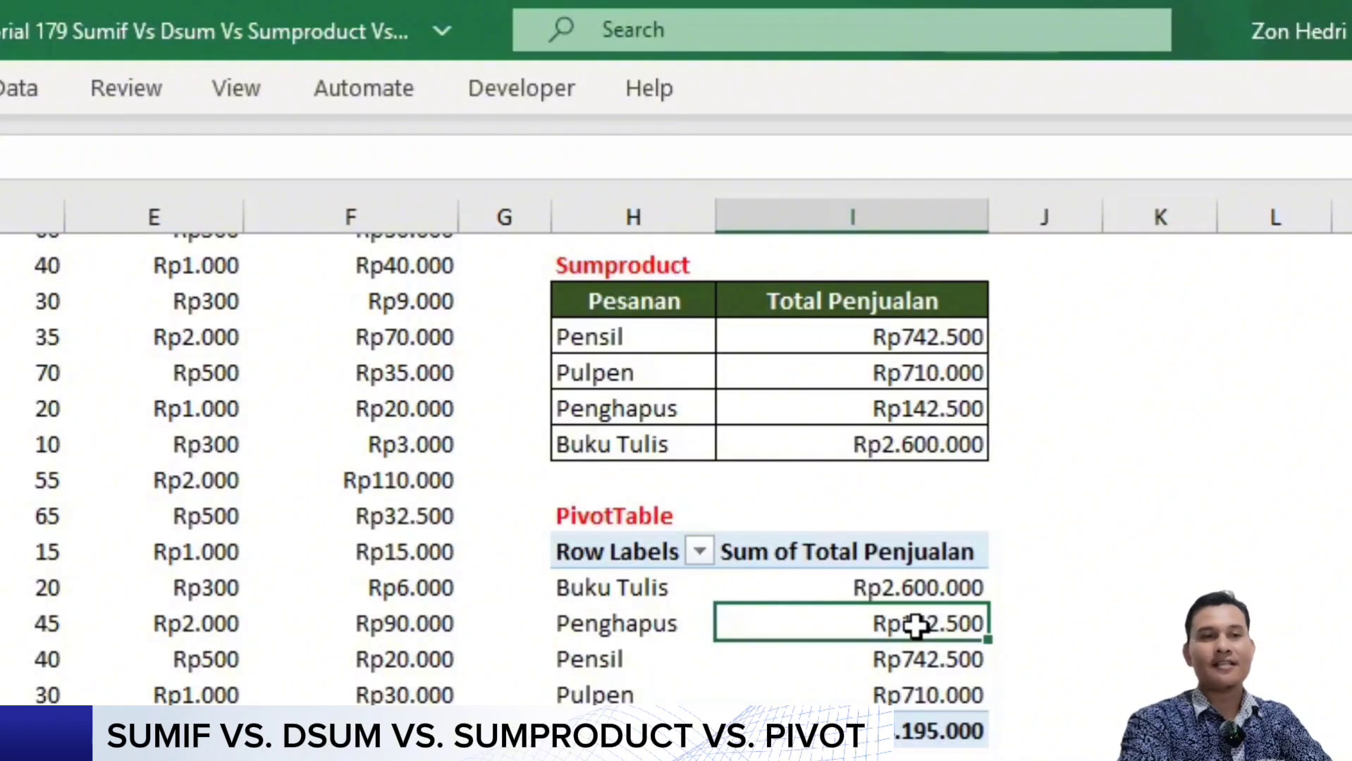
right_click(877, 617)
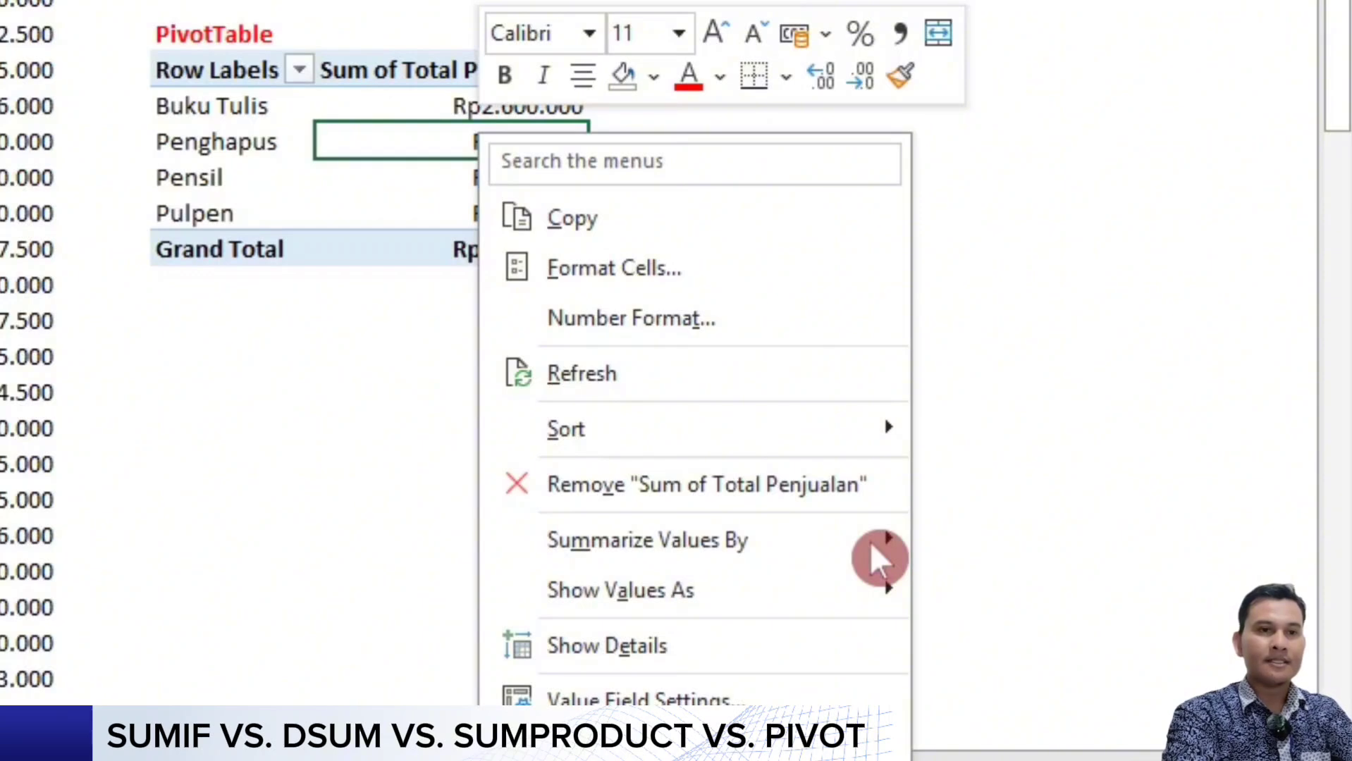
click(871, 542)
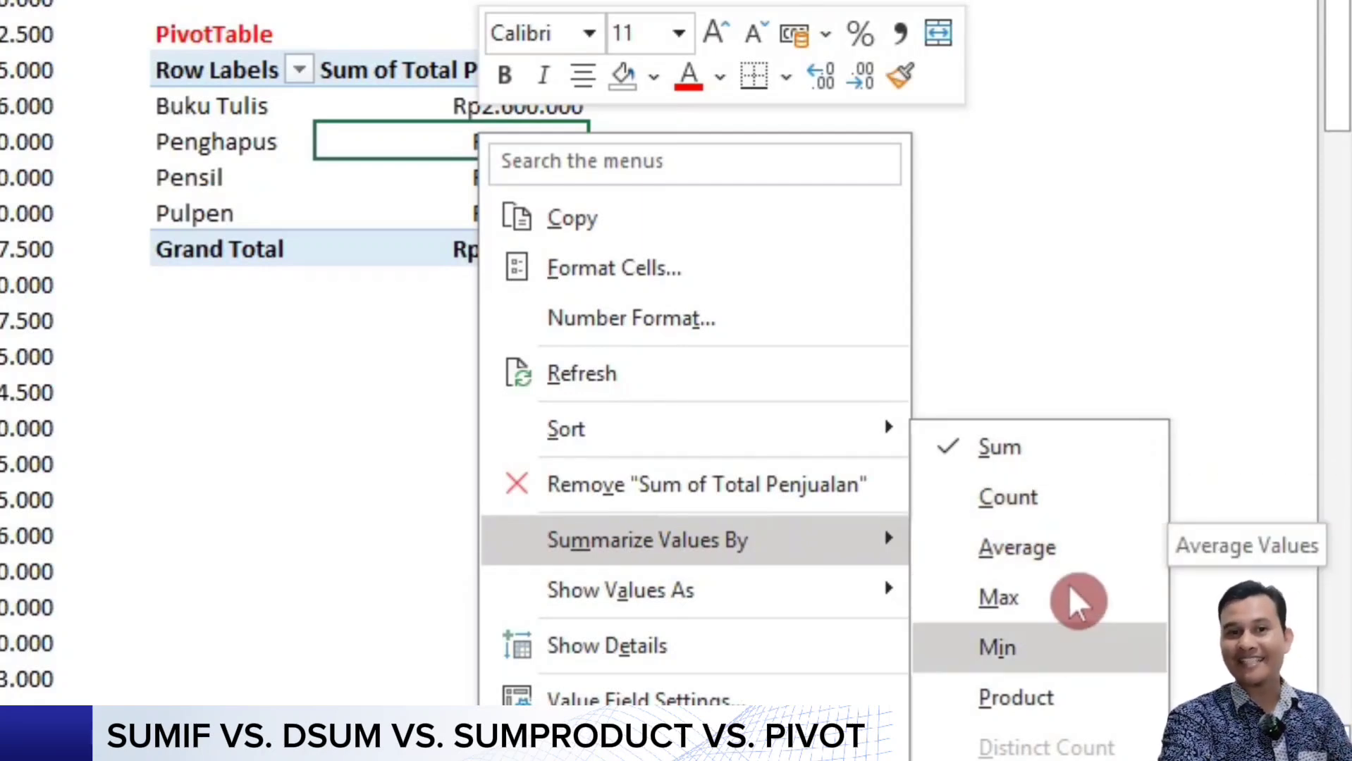
click(1039, 606)
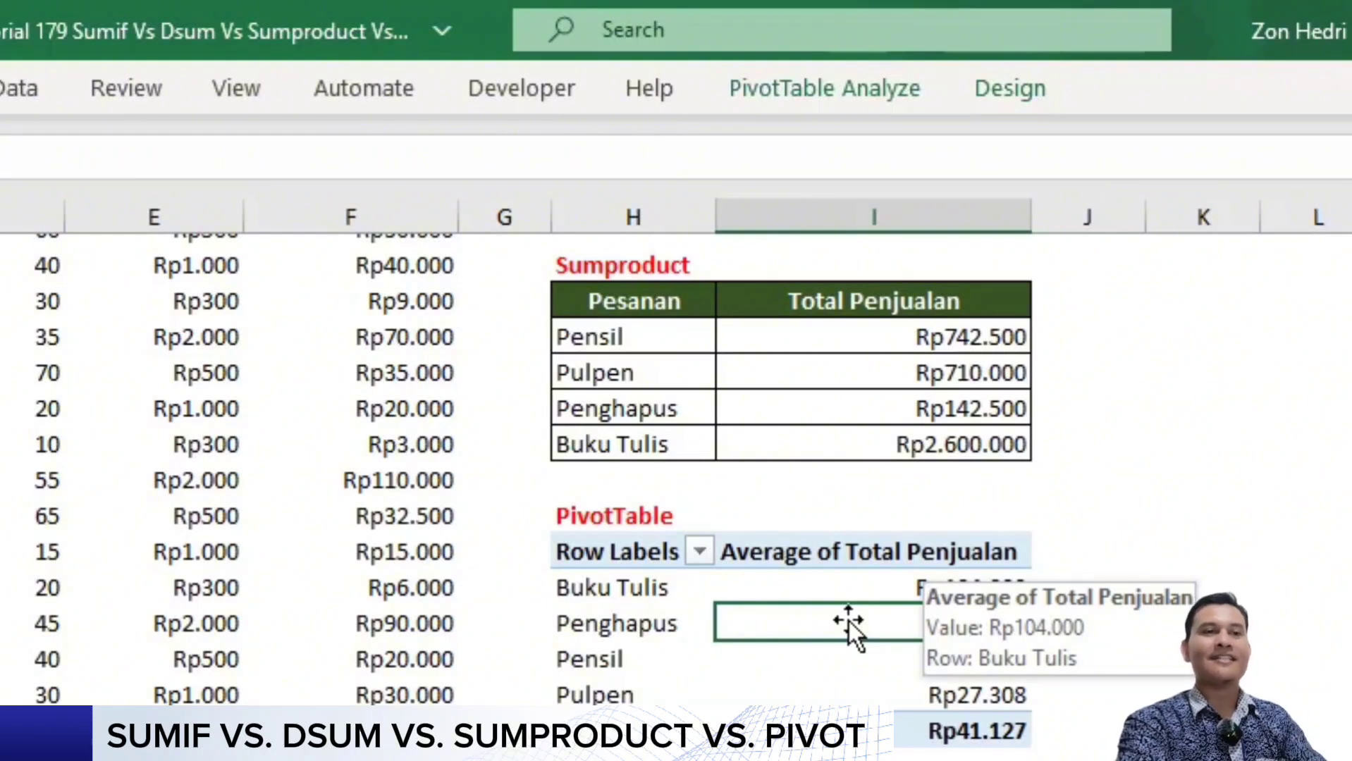
Switch the PivotTable's Total Penjualan values back to being summarized by Sum
right_click(850, 621)
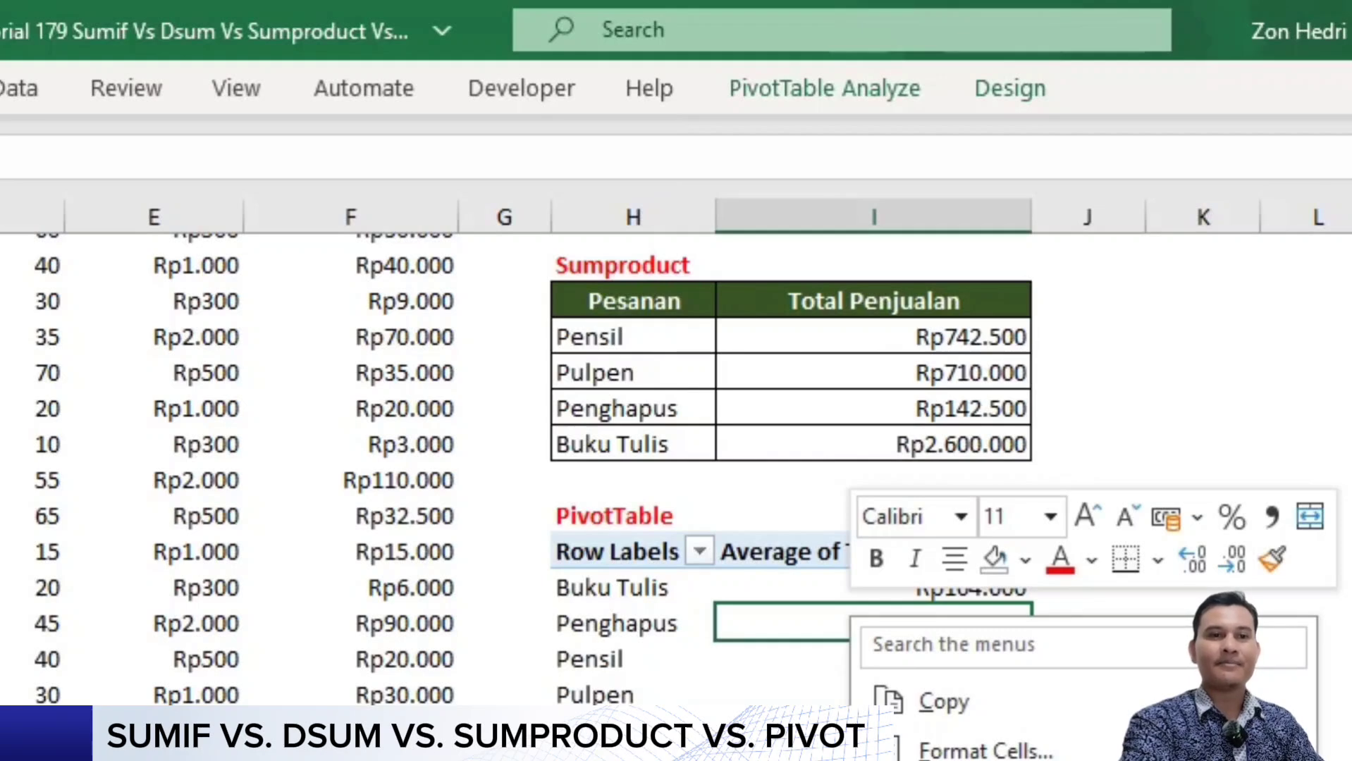
click(1339, 760)
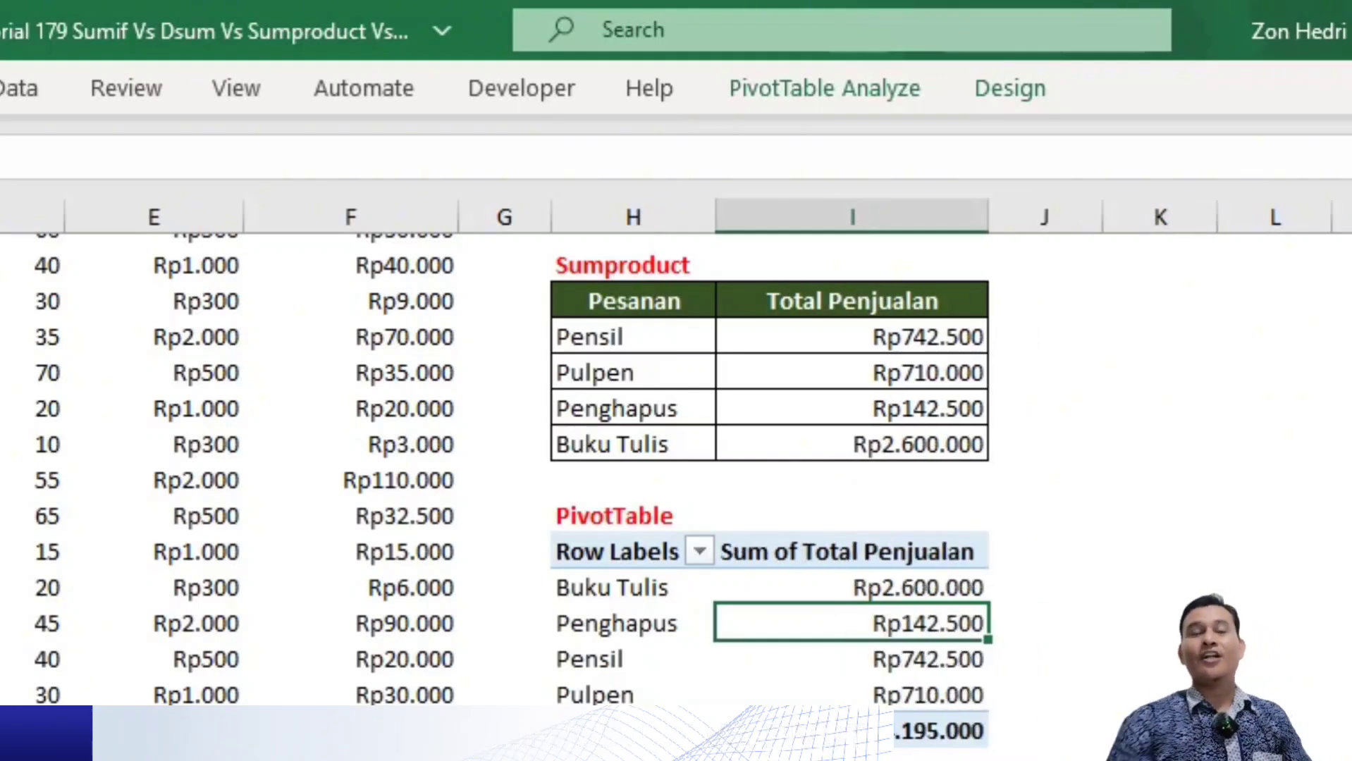
click(1160, 759)
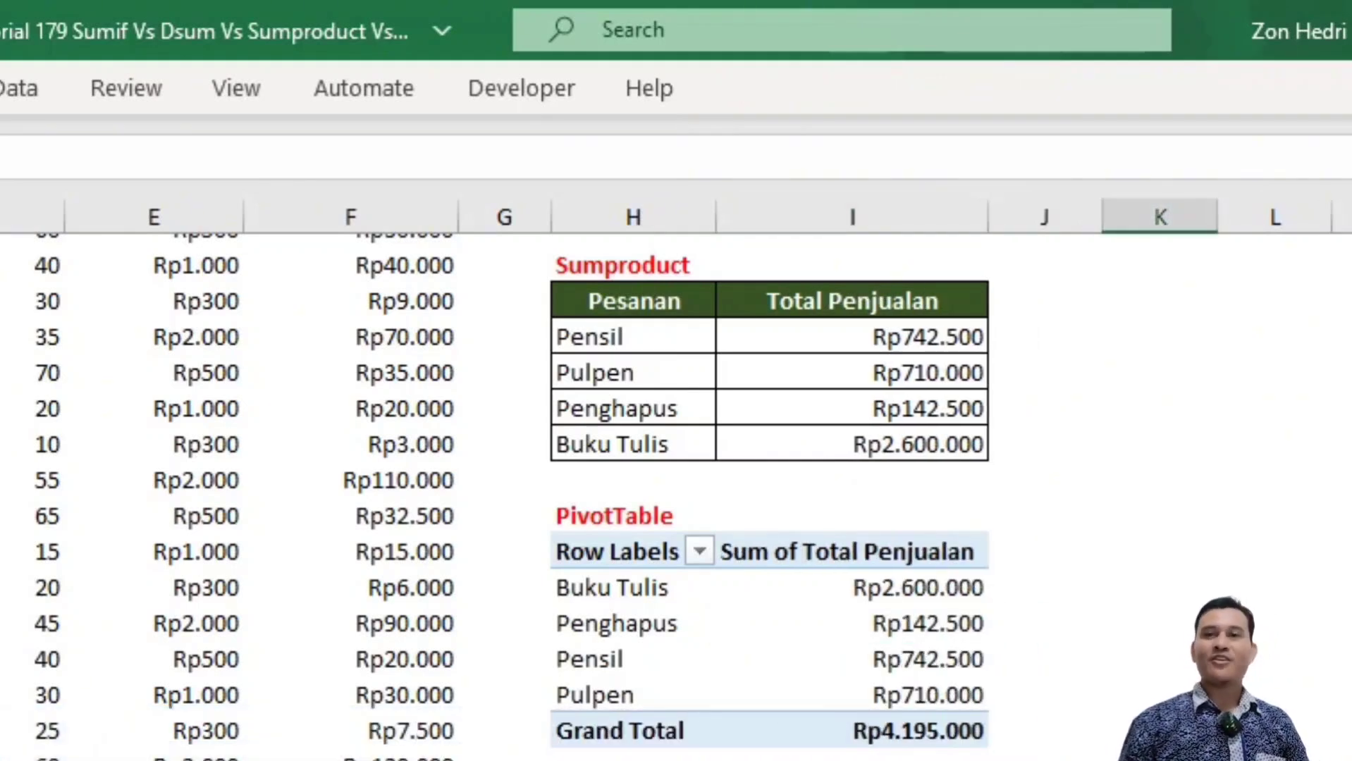